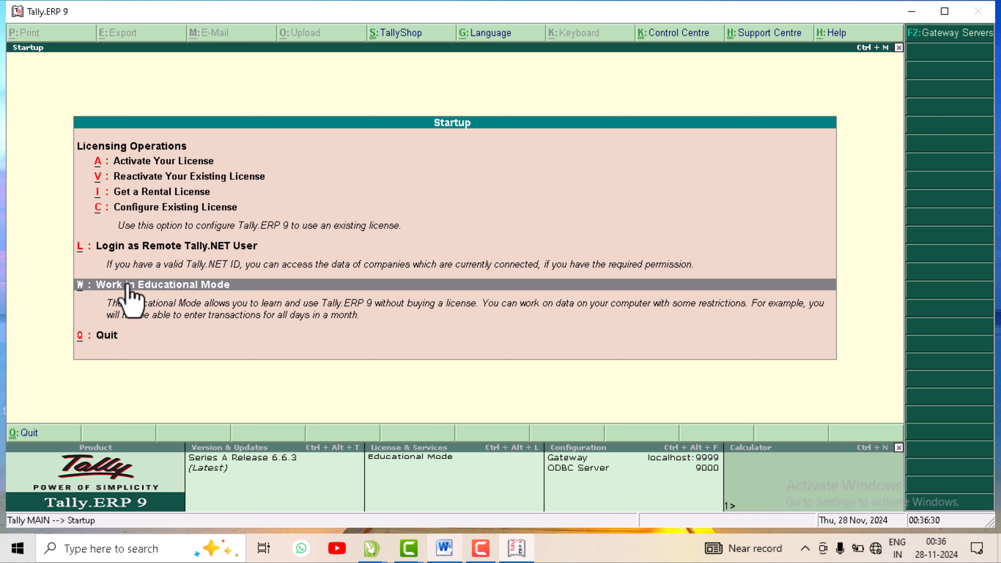
Step: Enter Educational Mode and bring up a blank Company Creation form, books beginning 1-4-2024
{"action": "left_click", "coordinate": [153, 285]}
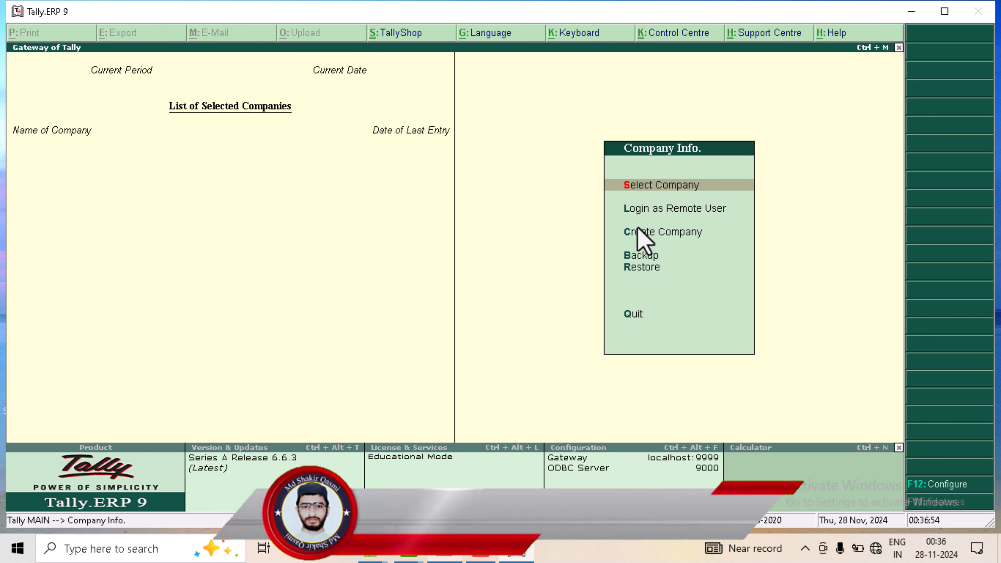
{"action": "left_click", "coordinate": [686, 232]}
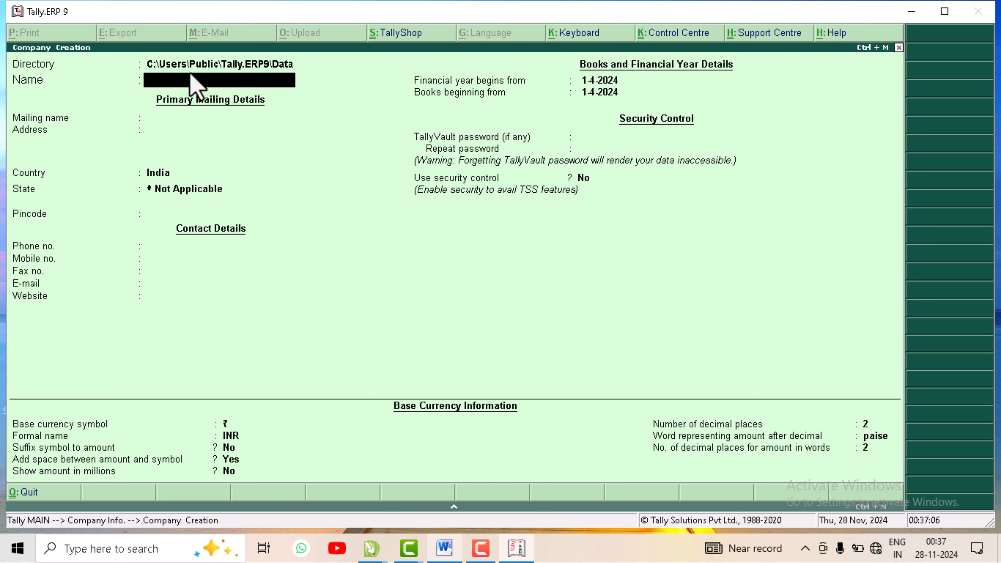
Step: Enter 'Md Shakir Trading Co' as the company name so the mailing name auto-fills
{"action": "left_click", "coordinate": [194, 64]}
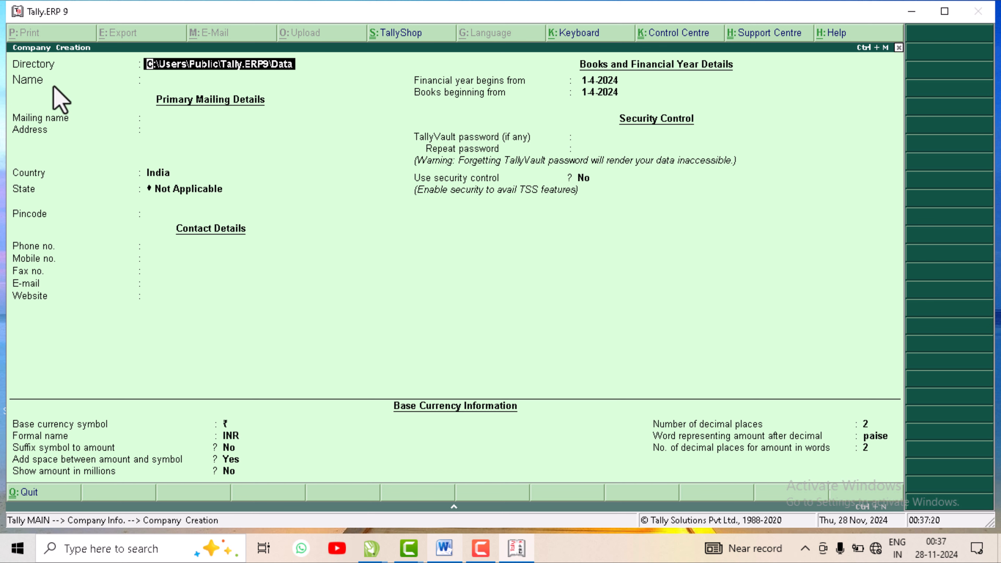
{"action": "key", "text": "Return"}
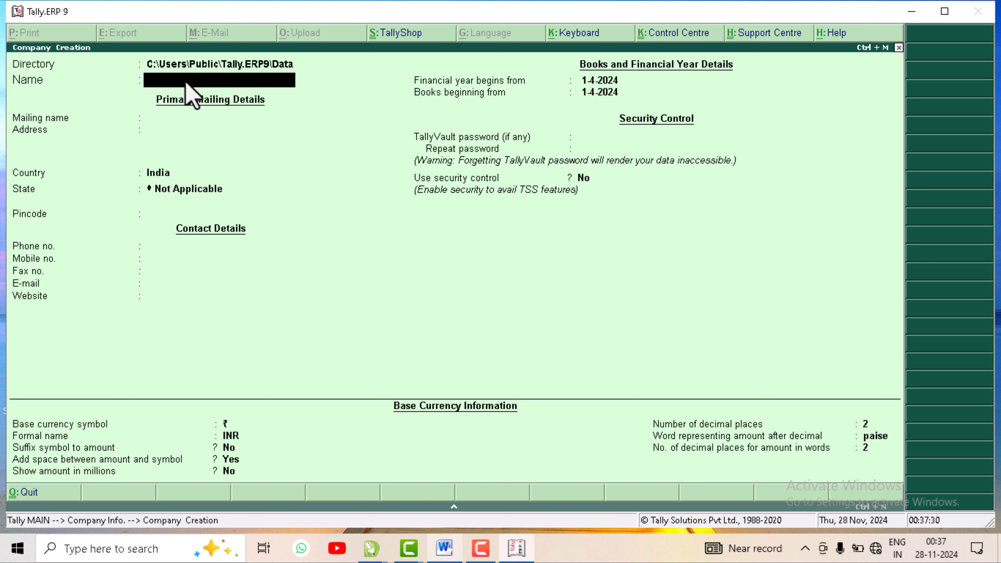
{"action": "type", "text": "Md Shakir Tra"}
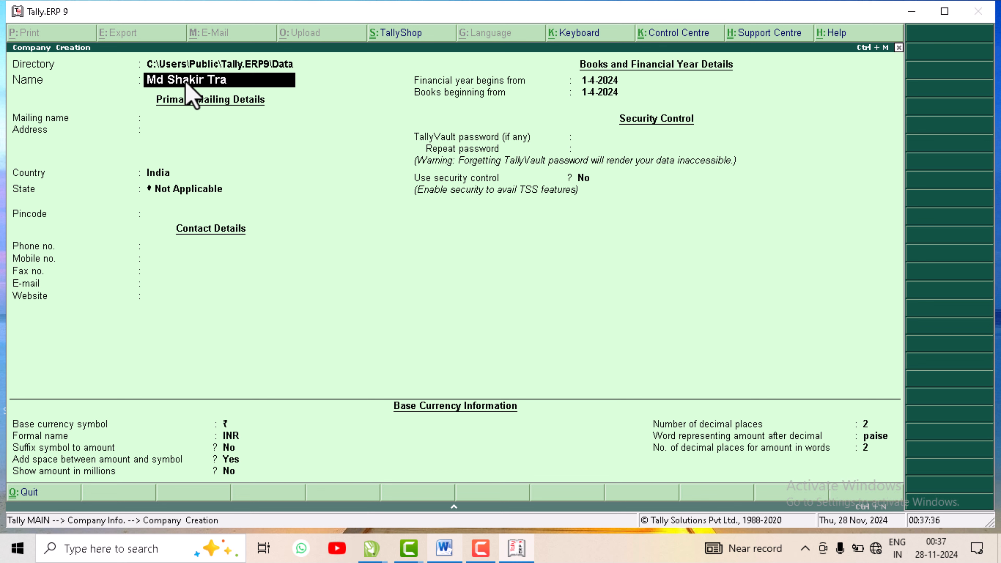
{"action": "type", "text": "ding Co"}
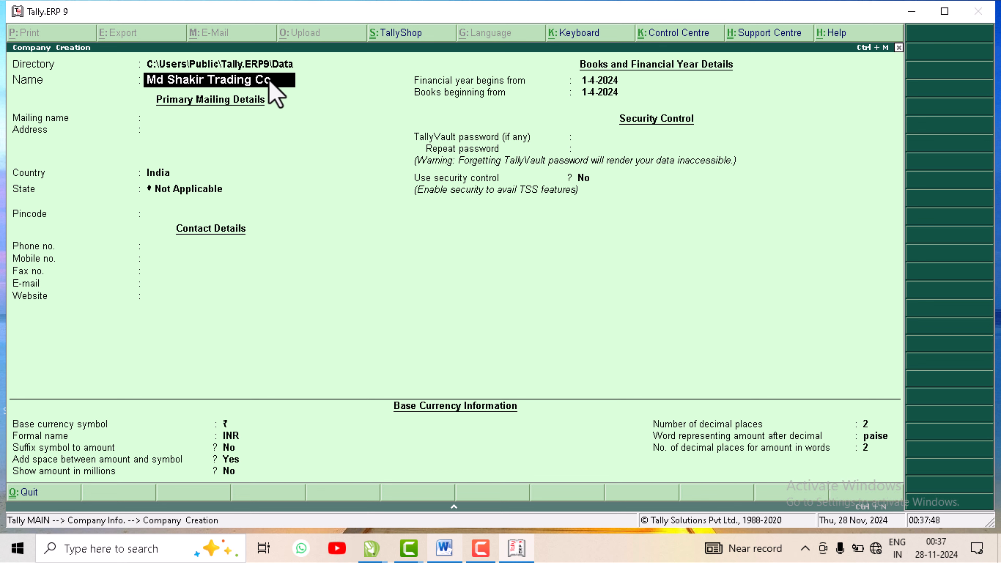
{"action": "key", "text": "Return"}
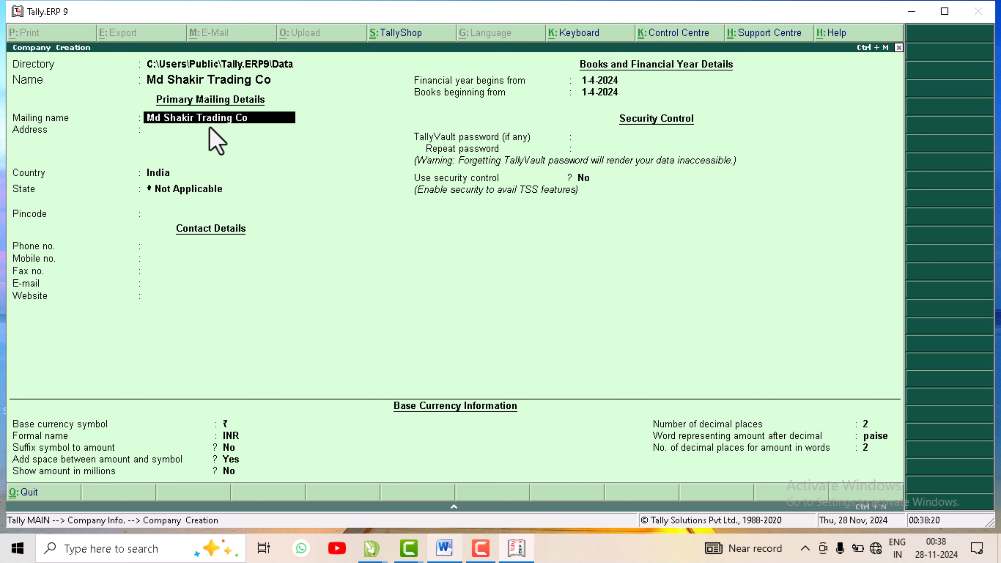
Step: Fill in 'Deoband' as the company's address, leaving further address lines empty
{"action": "key", "text": "Return"}
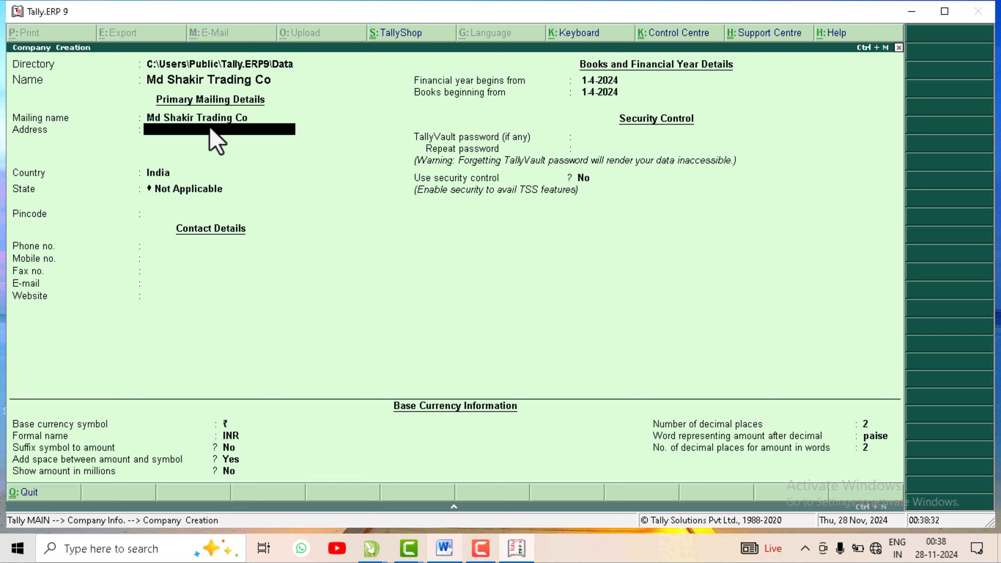
{"action": "type", "text": "Deoband"}
{"action": "key", "text": "Return"}
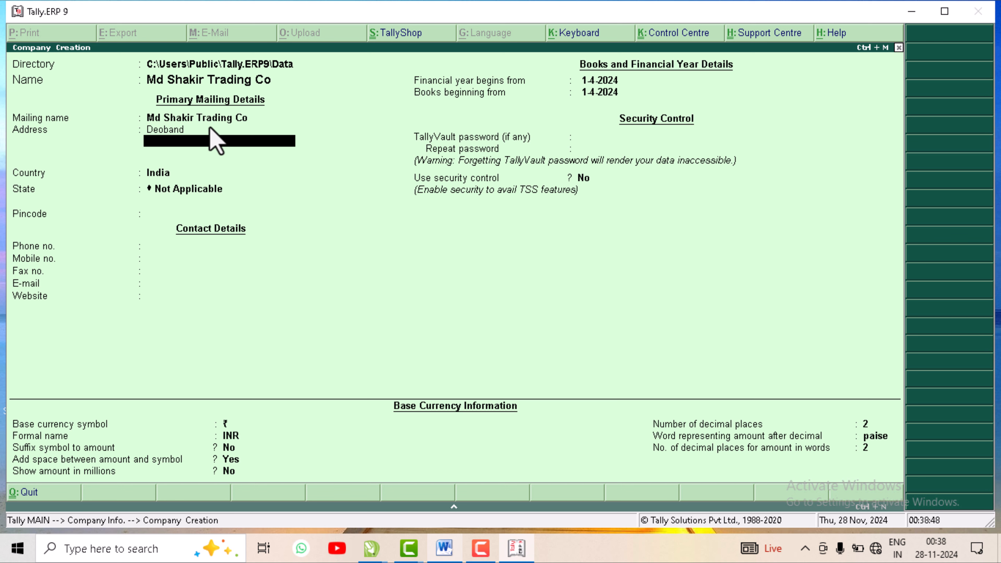
{"action": "key", "text": "Return"}
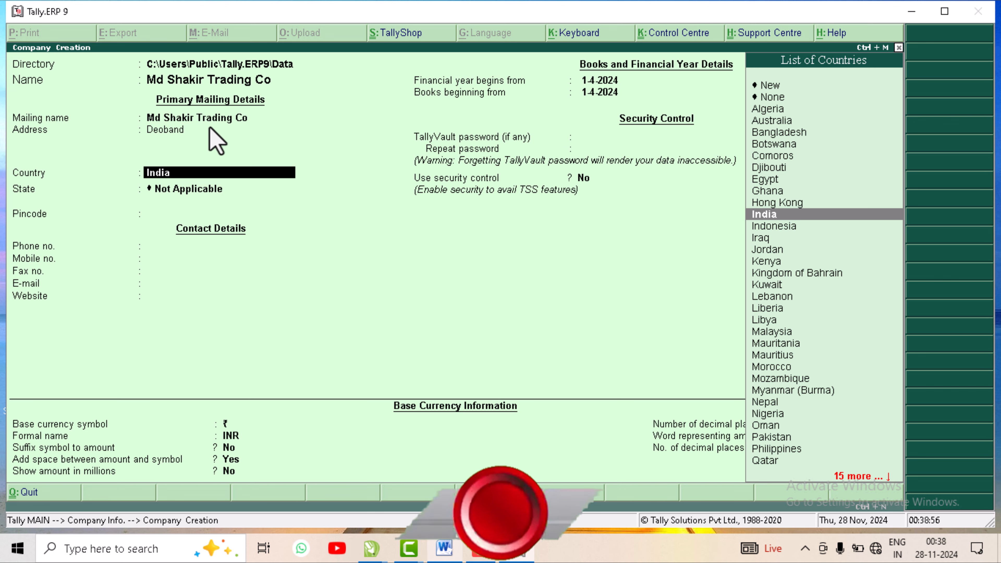
Step: Keep India as the country and pick Uttar Pradesh from the matching states
{"action": "key", "text": "Return"}
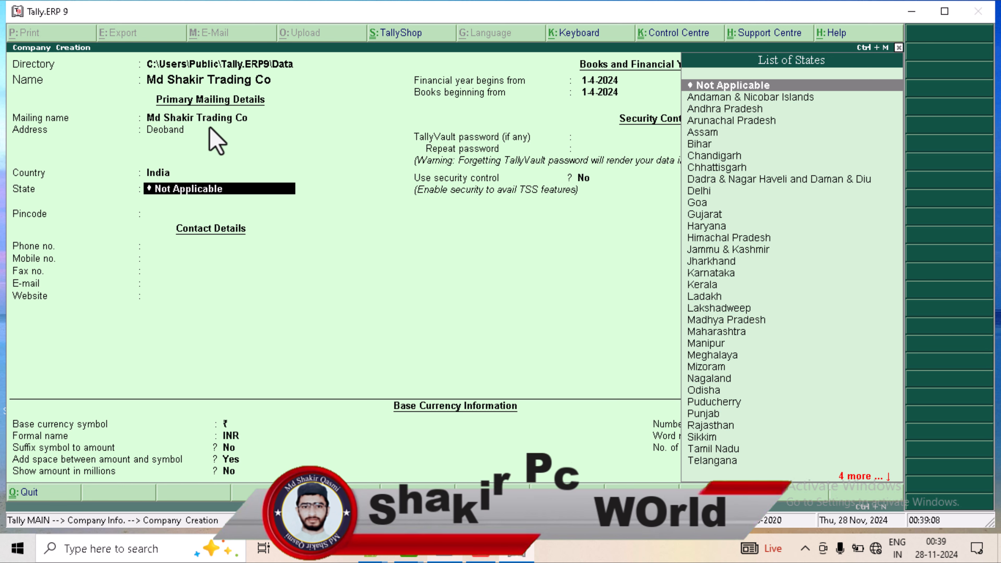
{"action": "type", "text": "Utt"}
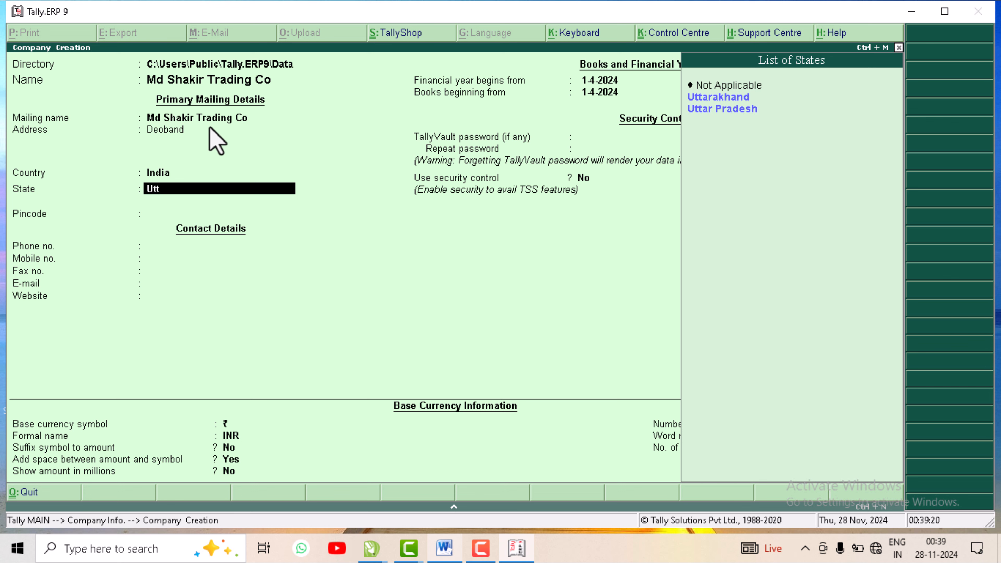
{"action": "key", "text": "Down"}
{"action": "key", "text": "Down"}
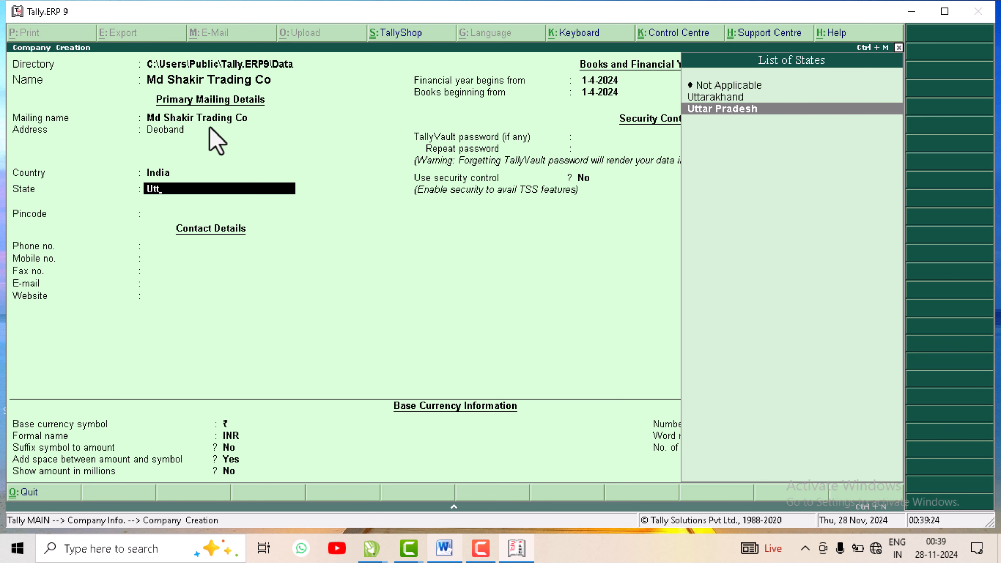
{"action": "key", "text": "Return"}
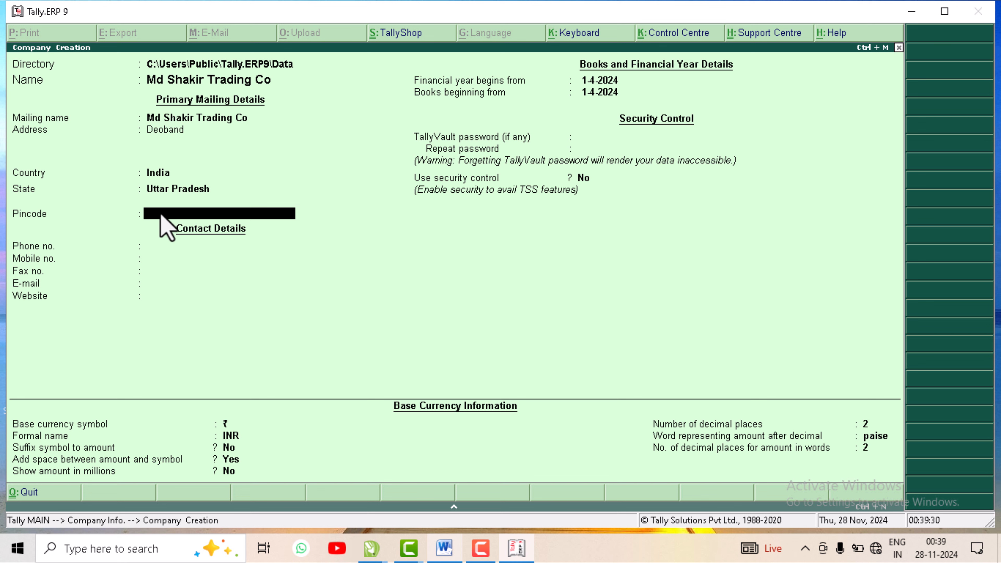
Step: Enter the company's phone number, skipping pincode, mobile, fax, e-mail and website
{"action": "key", "text": "Return"}
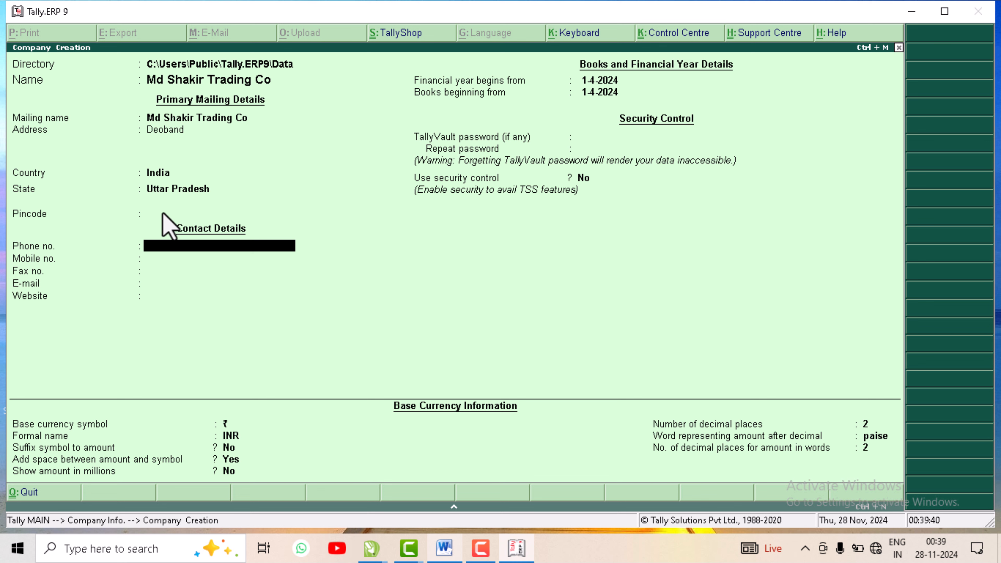
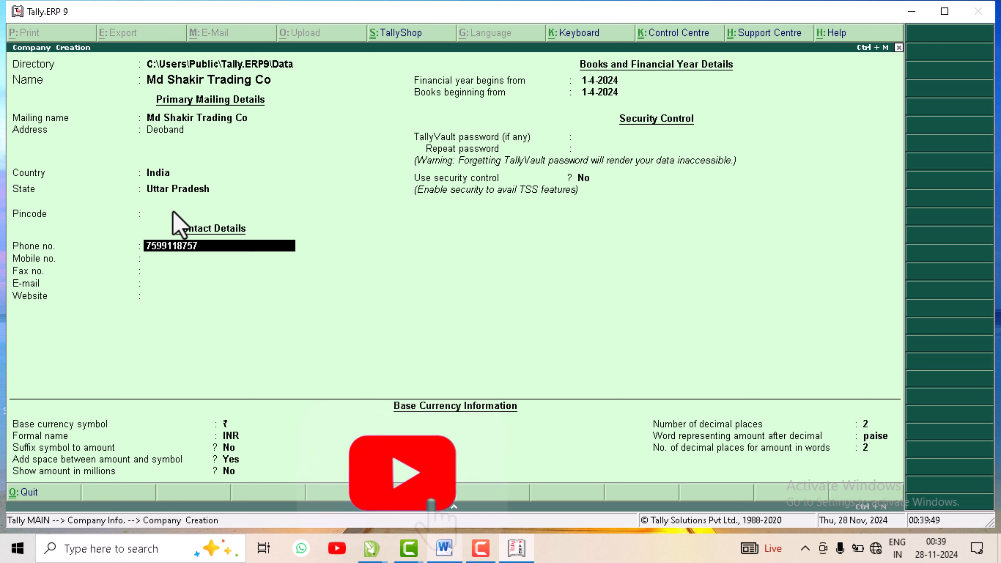
{"action": "key", "text": "Return"}
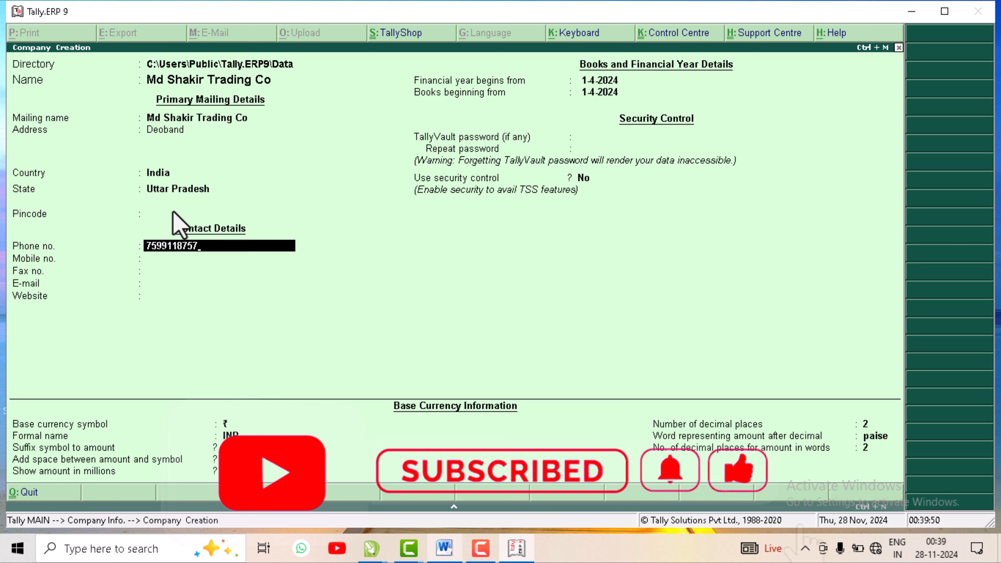
{"action": "key", "text": "Return"}
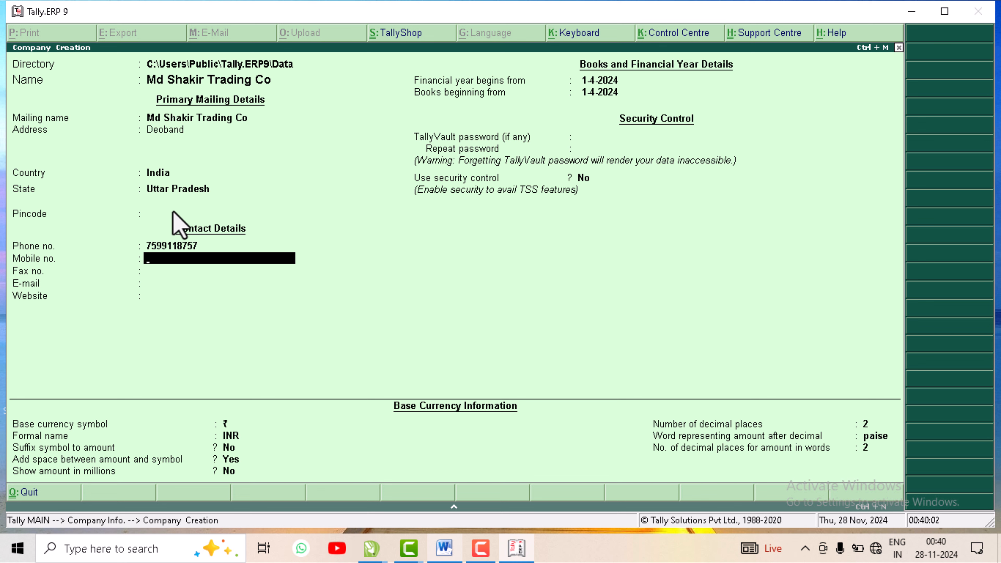
{"action": "key", "text": "Return"}
{"action": "key", "text": "Return"}
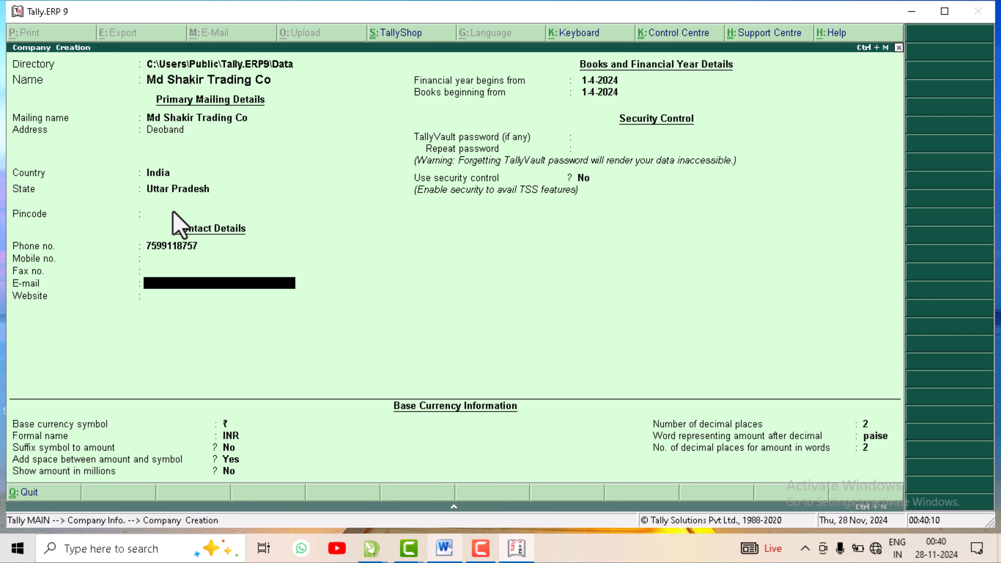
{"action": "key", "text": "Return"}
{"action": "key", "text": "Return"}
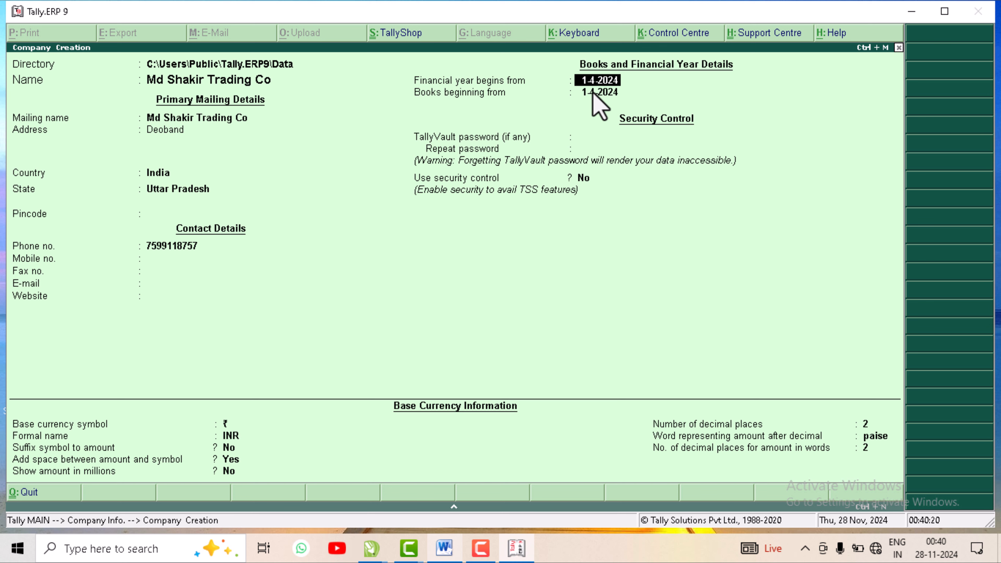
Step: Keep the default financial year, security and currency settings, then confirm saving the company
{"action": "key", "text": "Return"}
{"action": "key", "text": "Return"}
{"action": "key", "text": "Return"}
{"action": "key", "text": "Return"}
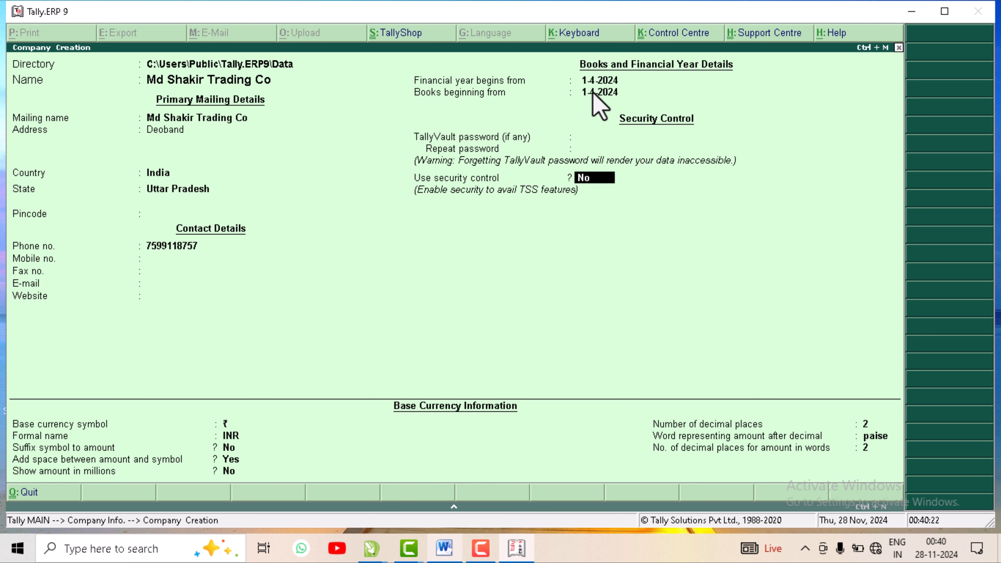
{"action": "key", "text": "Return"}
{"action": "key", "text": "Return"}
{"action": "key", "text": "Return"}
{"action": "key", "text": "Return"}
{"action": "key", "text": "Return"}
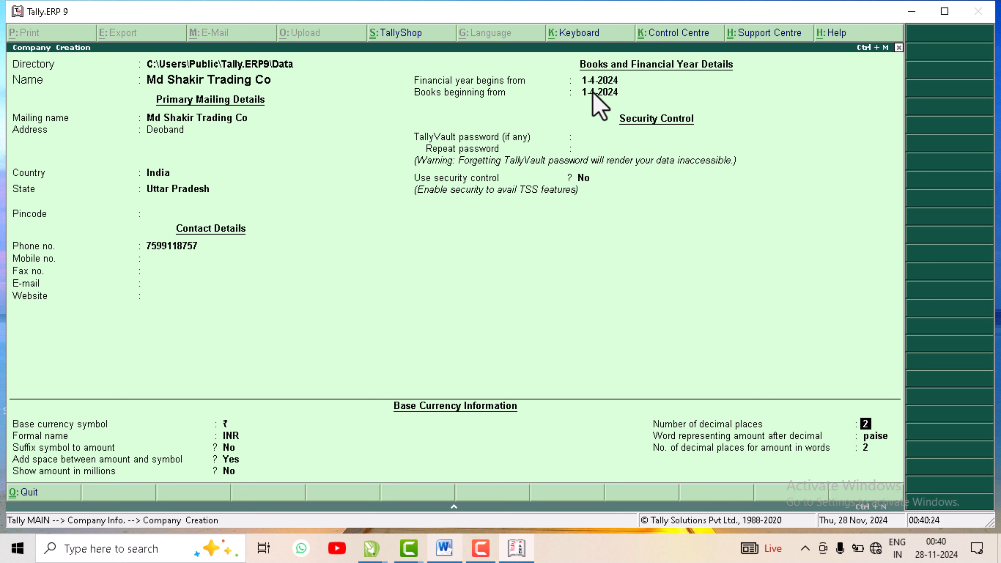
{"action": "key", "text": "Return"}
{"action": "key", "text": "Return"}
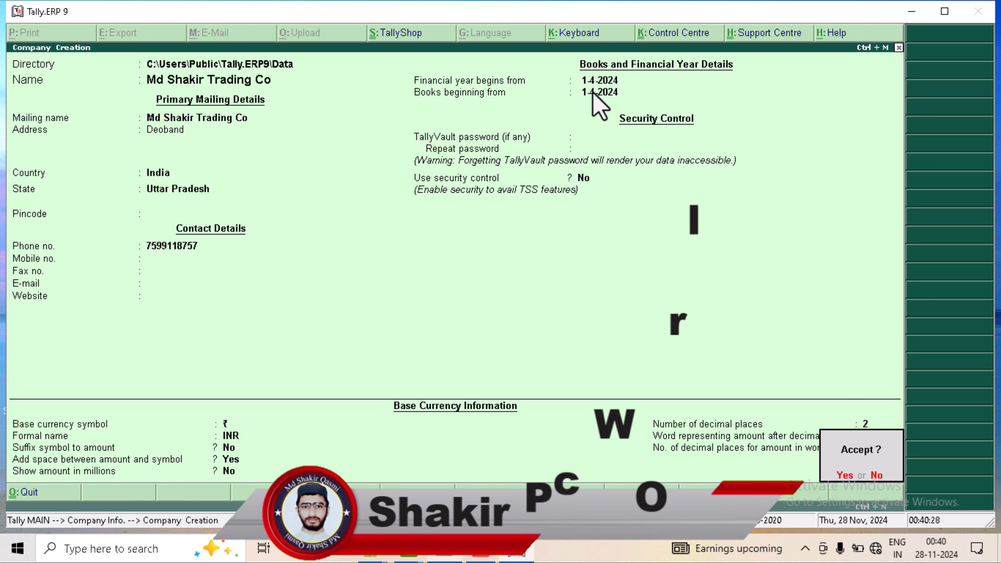
{"action": "key", "text": "y"}
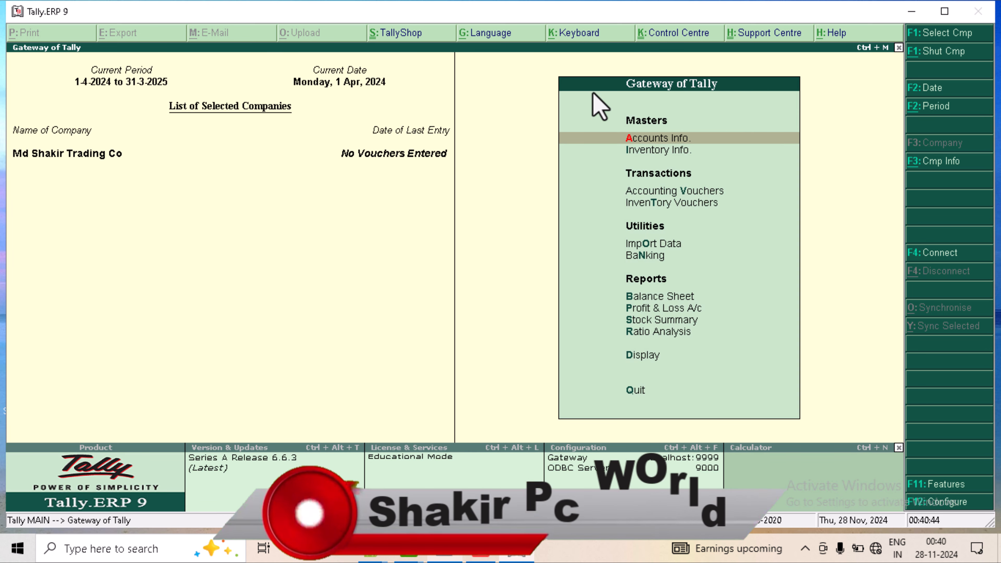